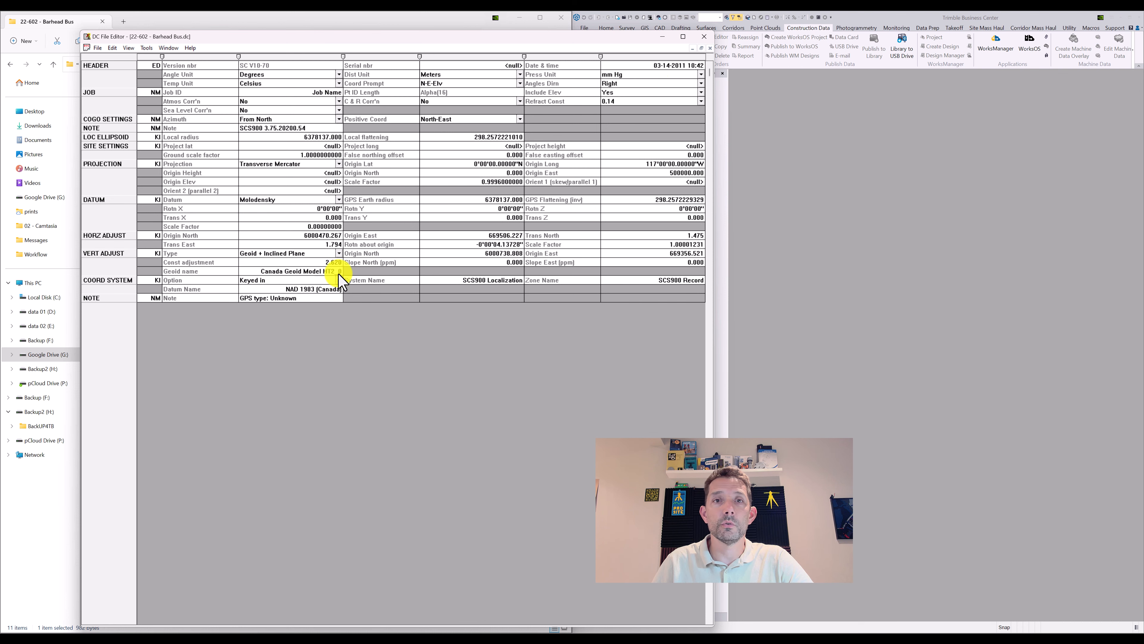
Import 22-602 - Barhead Bus.dc into the Trimble Business Center project, and replace that project with a new one without saving.
{"action": "left_click", "coordinate": [705, 36]}
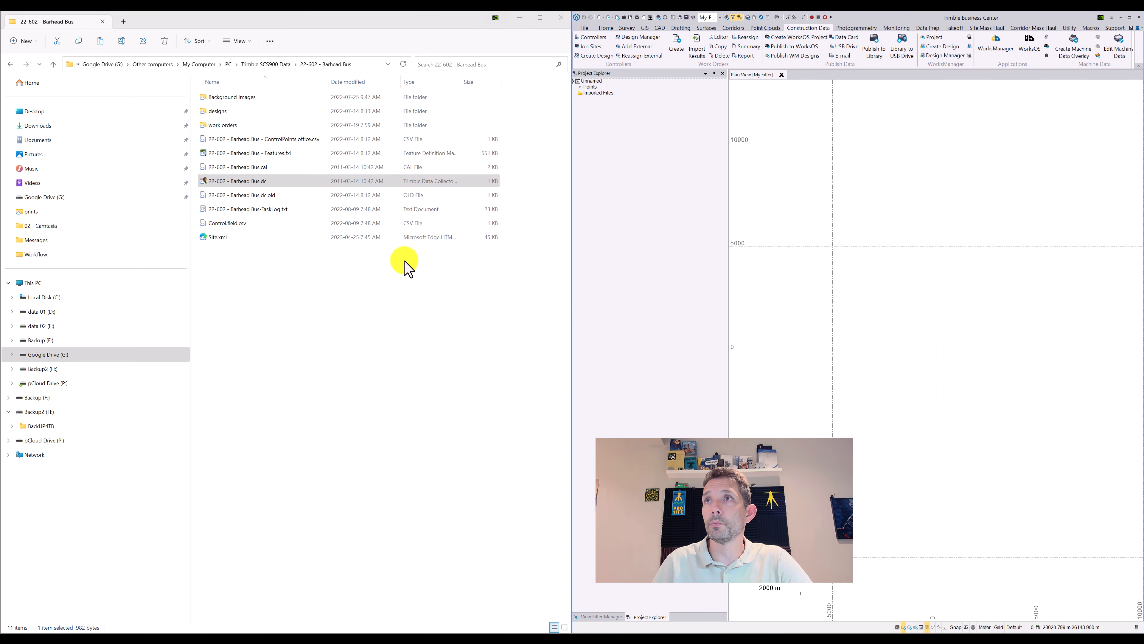
{"action": "left_click_drag", "start_coordinate": [236, 180], "coordinate": [925, 185]}
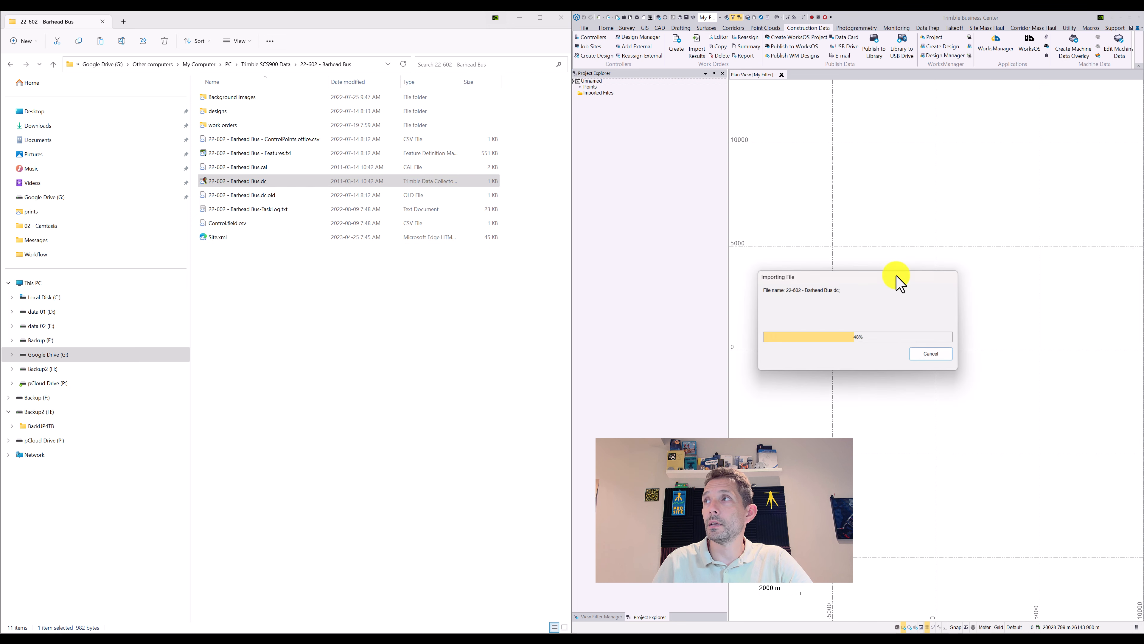
{"action": "left_click", "coordinate": [576, 93]}
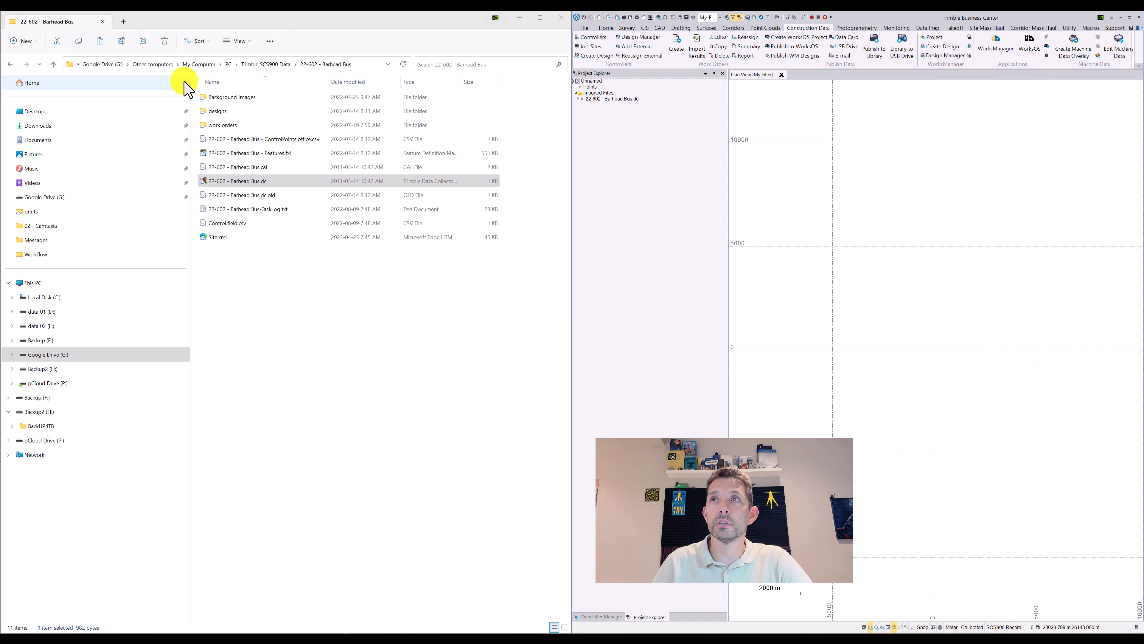
{"action": "left_click", "coordinate": [624, 19]}
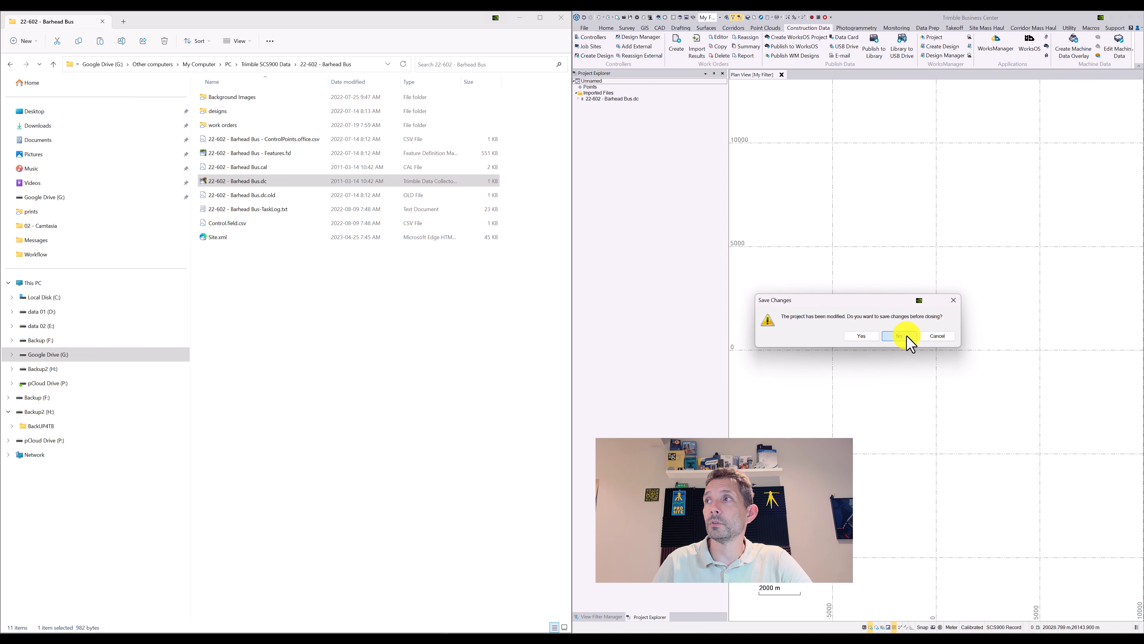
{"action": "left_click", "coordinate": [907, 336]}
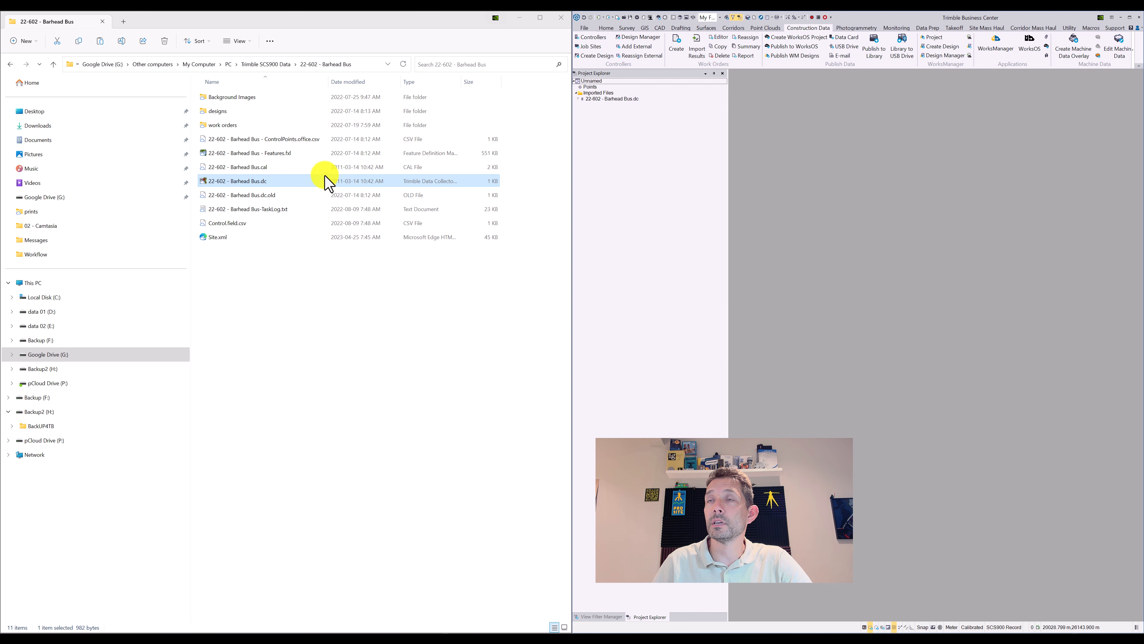
Open 22-602 - Barhead Bus.cal from the project folder in Notepad, examine its calibration records and close it.
{"action": "right_click", "coordinate": [259, 167]}
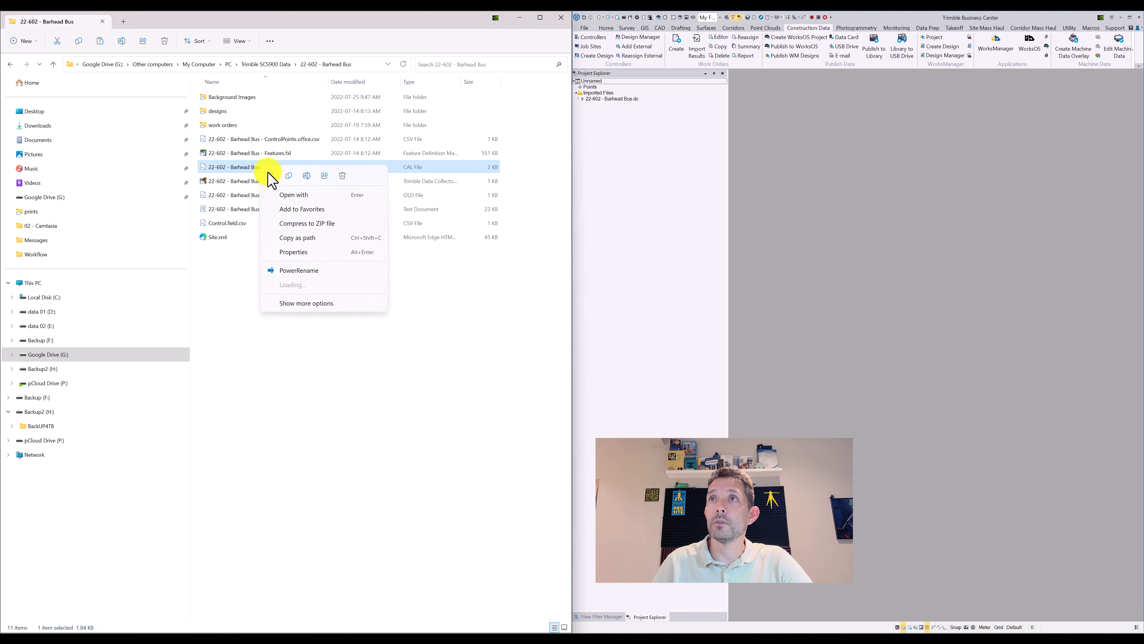
{"action": "left_click", "coordinate": [317, 195]}
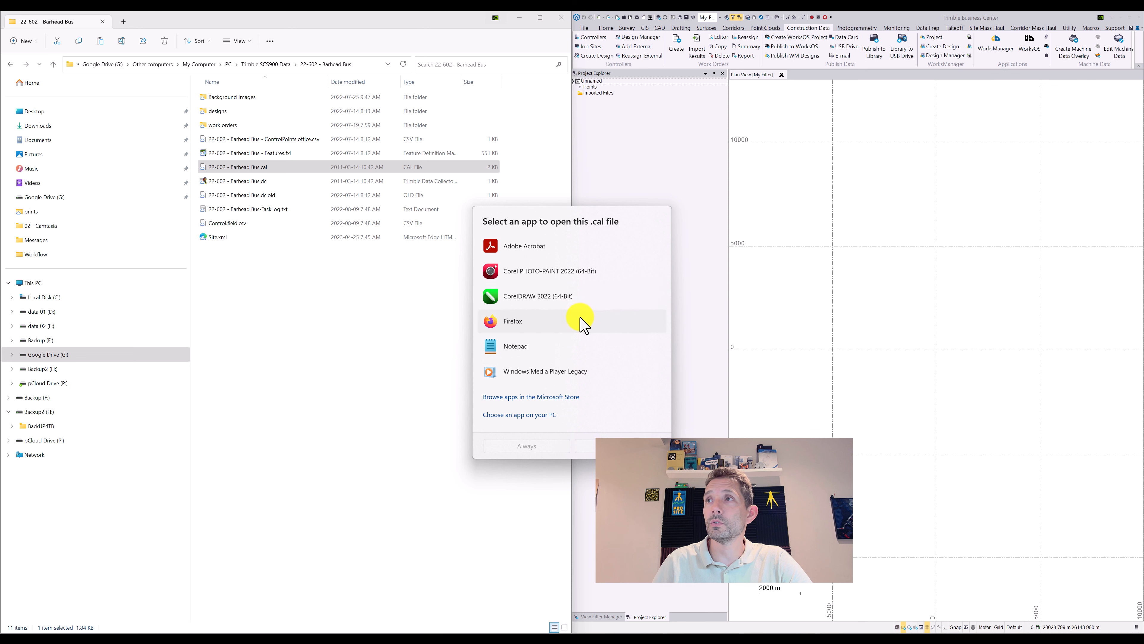
{"action": "left_click", "coordinate": [552, 348]}
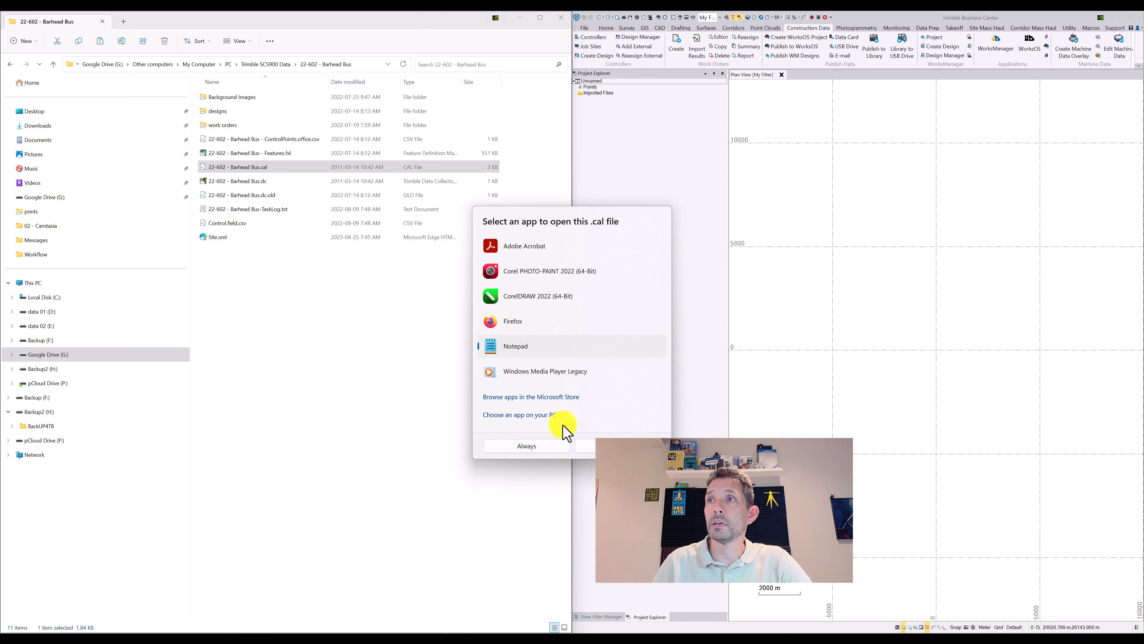
{"action": "left_click", "coordinate": [605, 445]}
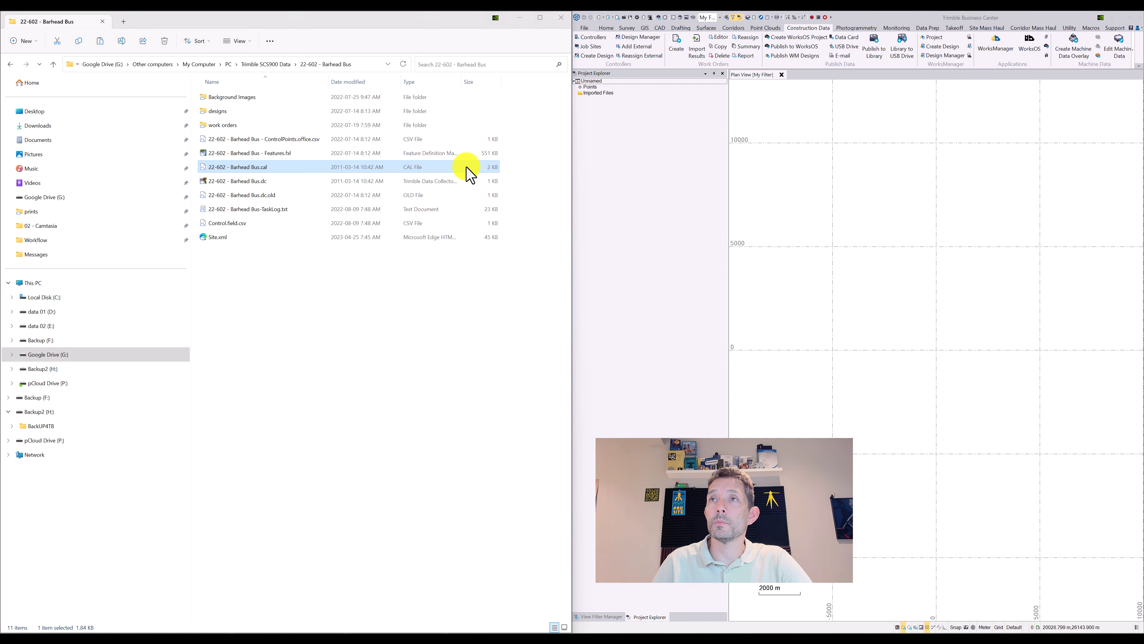
{"action": "left_click_drag", "start_coordinate": [618, 117], "coordinate": [484, 86]}
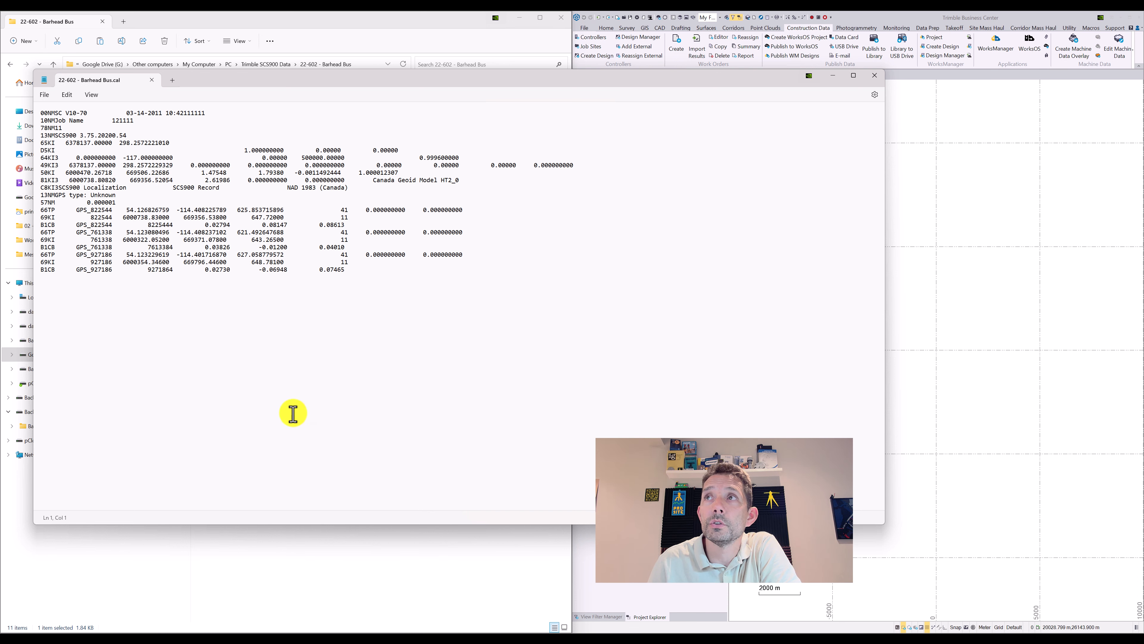
{"action": "left_click", "coordinate": [874, 76]}
Import 22-602 - Barhead Bus.cal into the new Trimble Business Center project and try to open the Site Calibration Report.
{"action": "left_click_drag", "start_coordinate": [263, 174], "coordinate": [899, 179]}
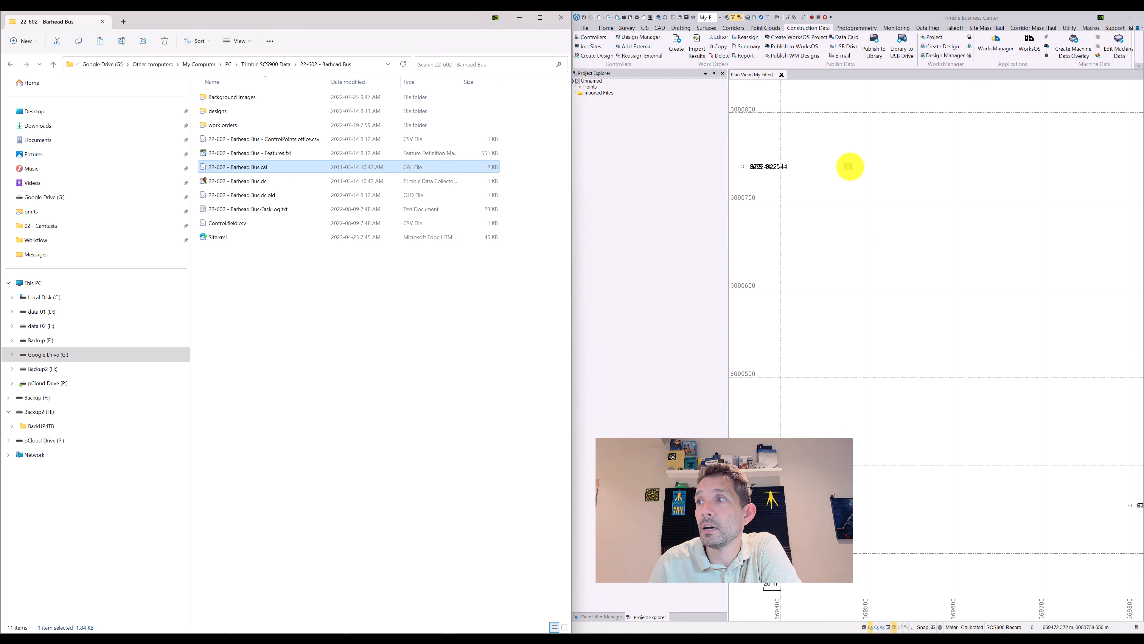
{"action": "scroll", "coordinate": [861, 179], "scroll_direction": "down", "scroll_amount": 2}
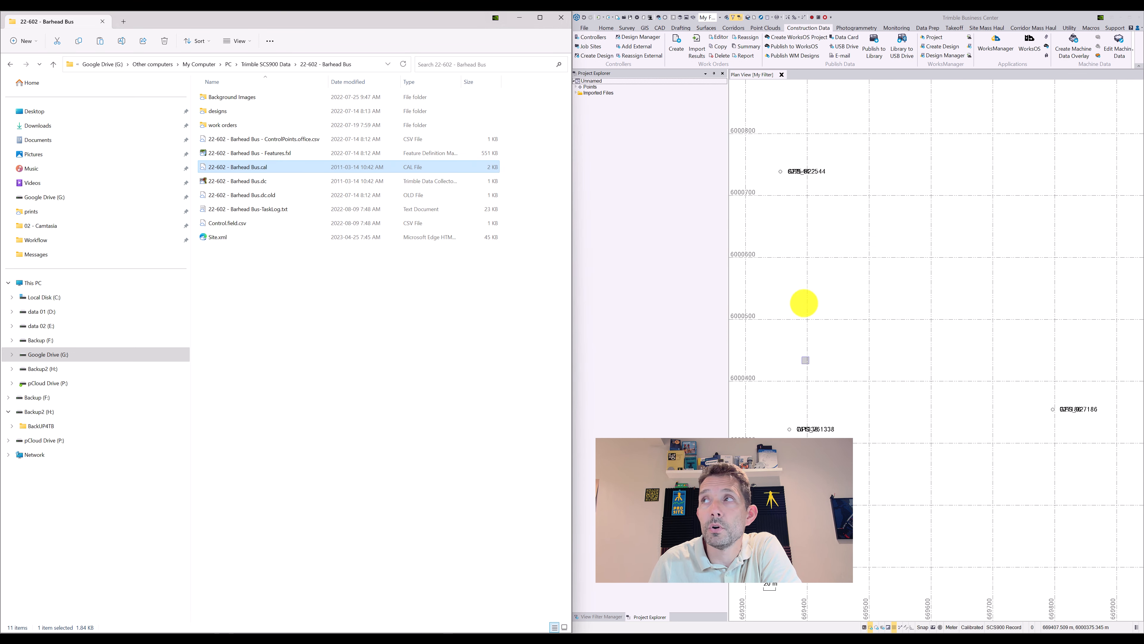
{"action": "left_click", "coordinate": [791, 173]}
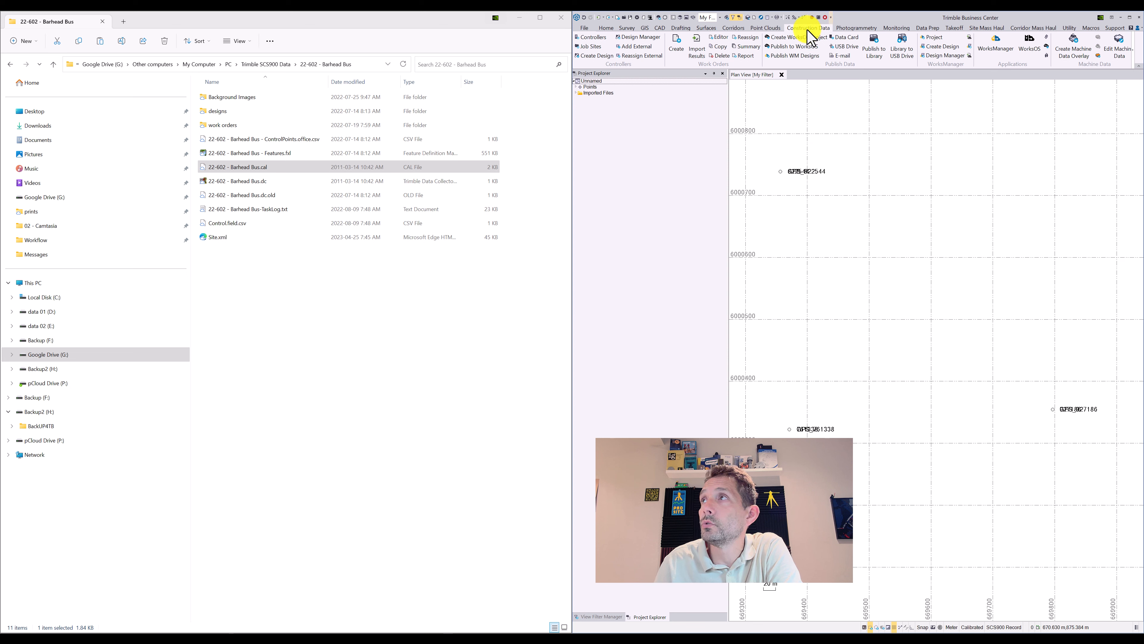
{"action": "left_click", "coordinate": [774, 18]}
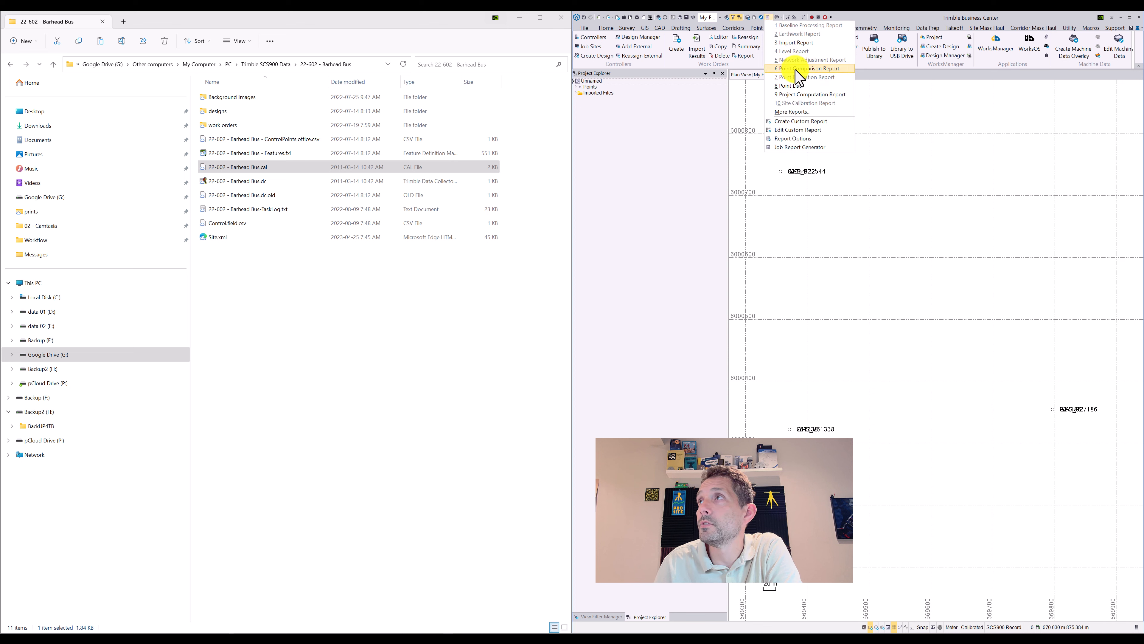
{"action": "left_click", "coordinate": [810, 104]}
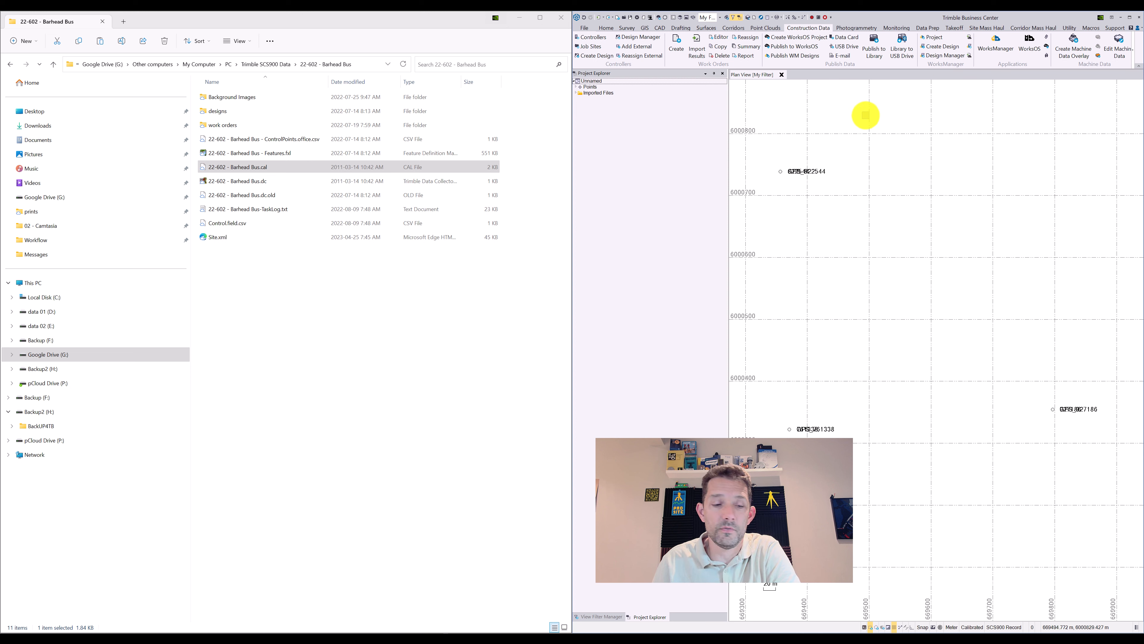
Search the commands for "sitecalibration" and open the SiteCalibration command.
{"action": "key", "text": "space"}
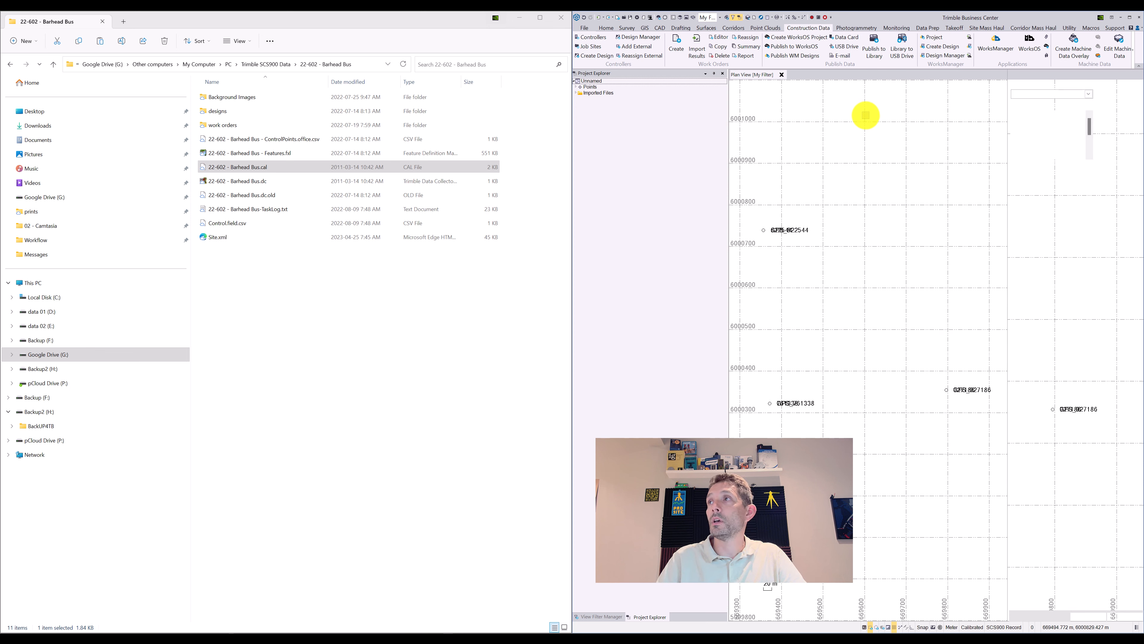
{"action": "type", "text": "site"}
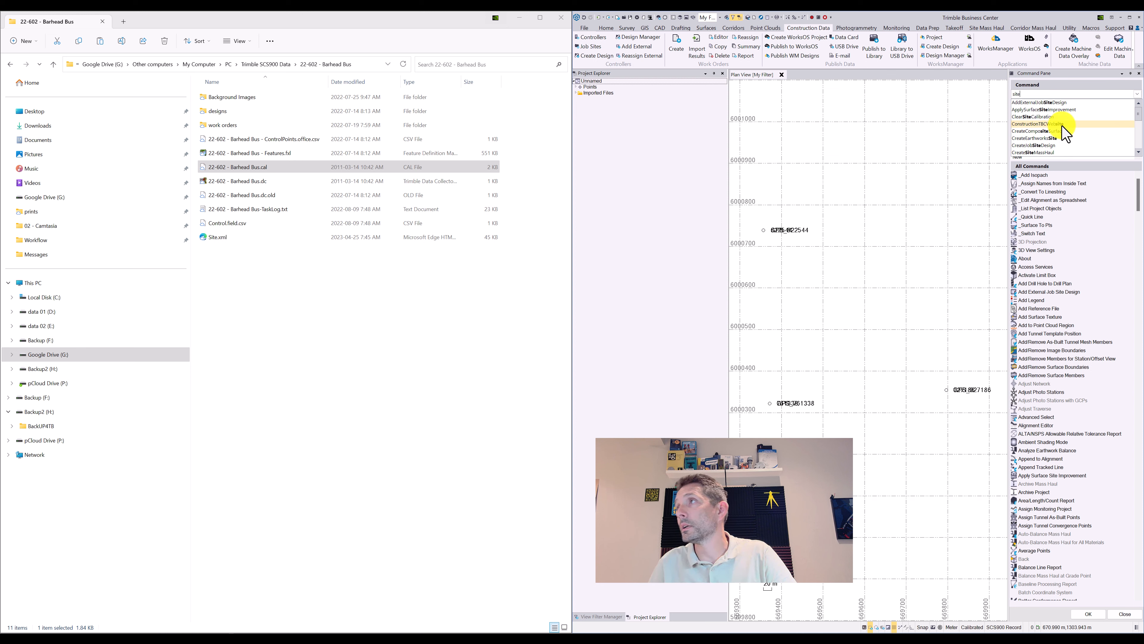
{"action": "type", "text": "c"}
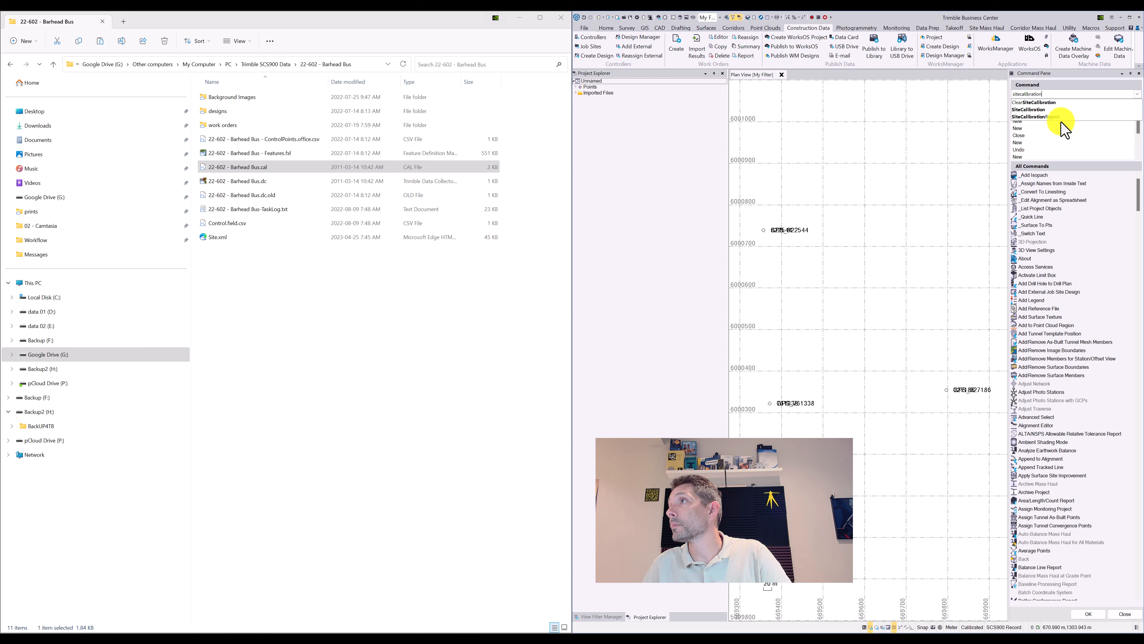
{"action": "type", "text": "alibration"}
{"action": "left_click", "coordinate": [1044, 110]}
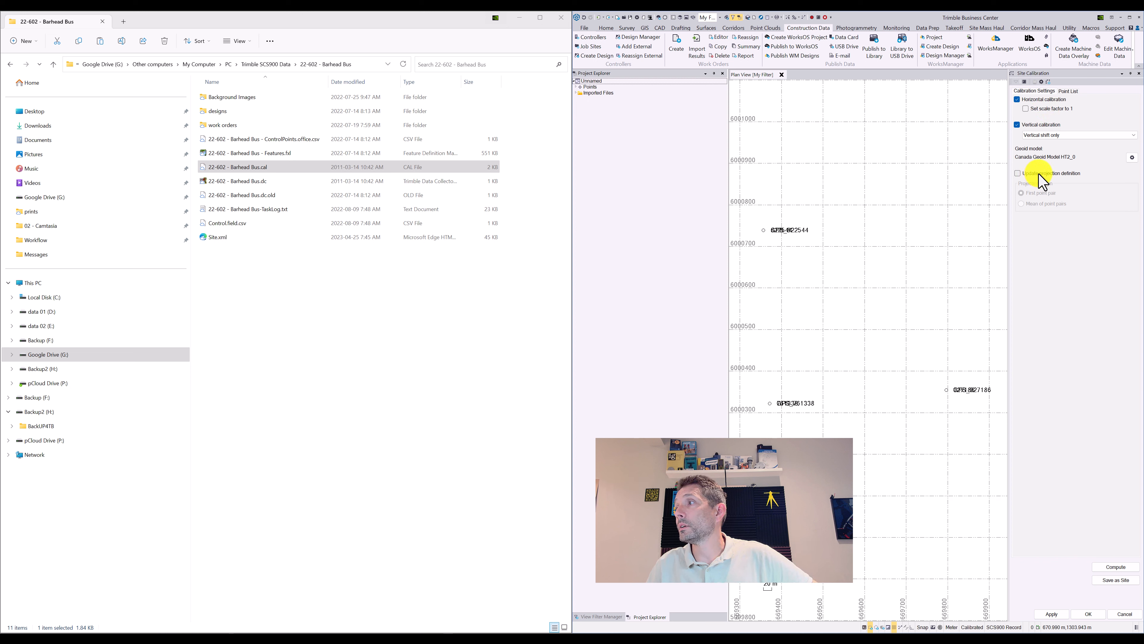
Compute the site calibration with the existing settings, accept deletion of the old calibration, and apply the computed result.
{"action": "left_click", "coordinate": [1118, 569]}
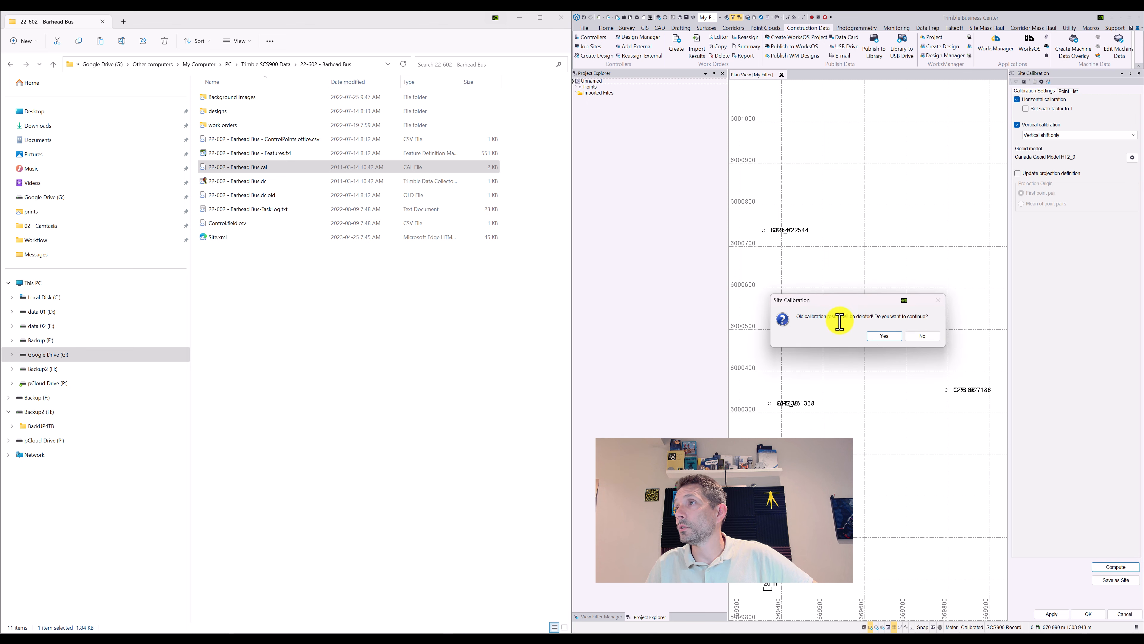
{"action": "left_click", "coordinate": [894, 337]}
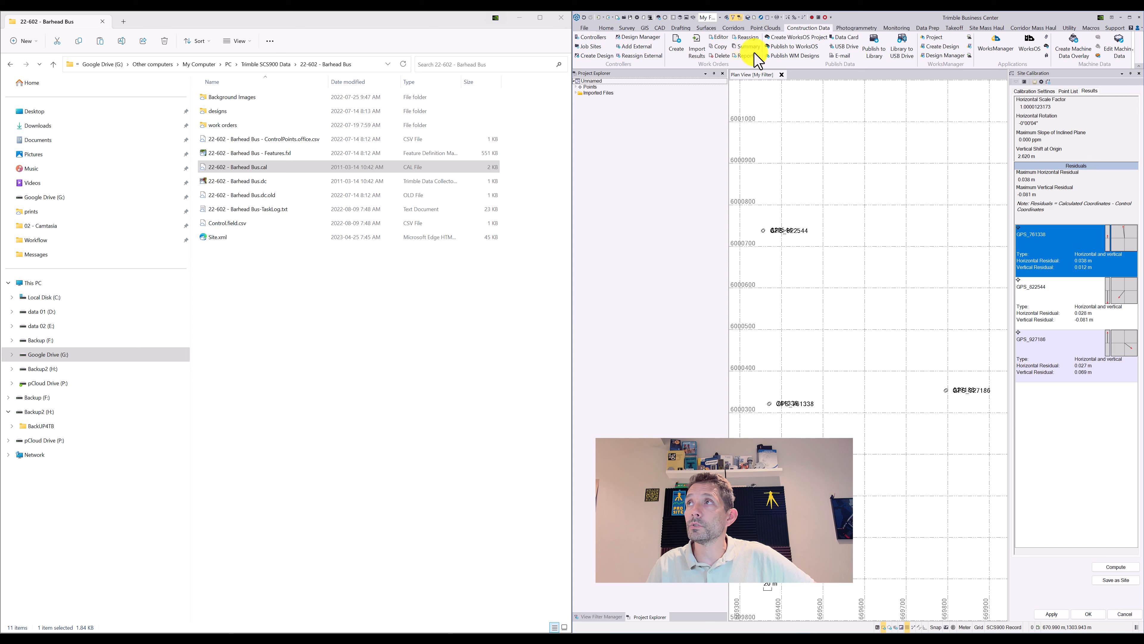
{"action": "left_click", "coordinate": [771, 17]}
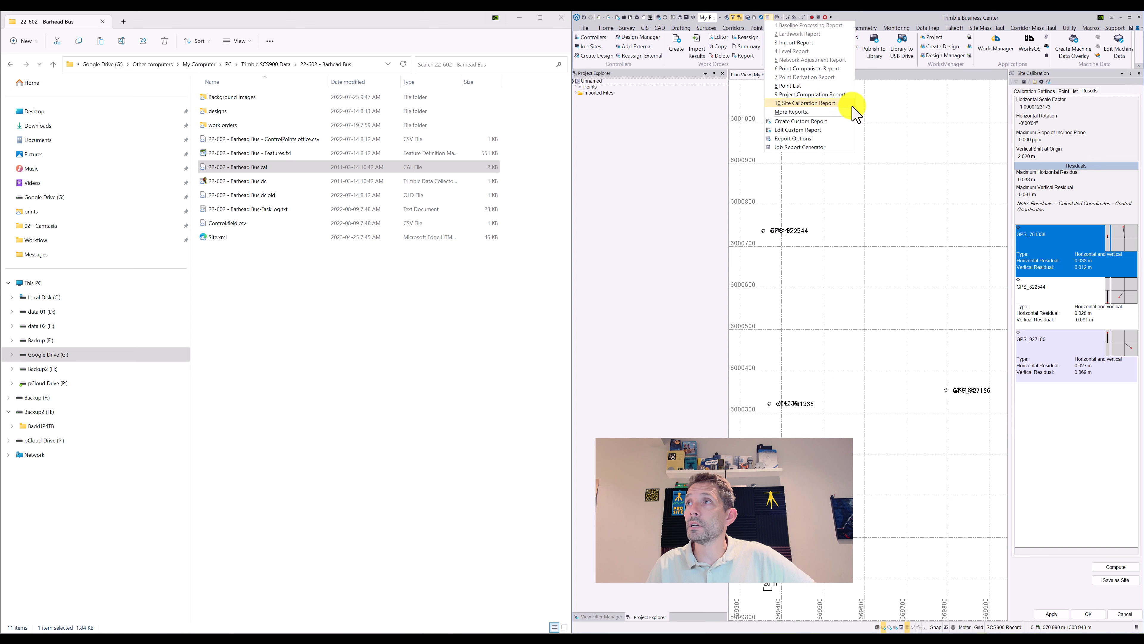
{"action": "left_click", "coordinate": [1086, 412]}
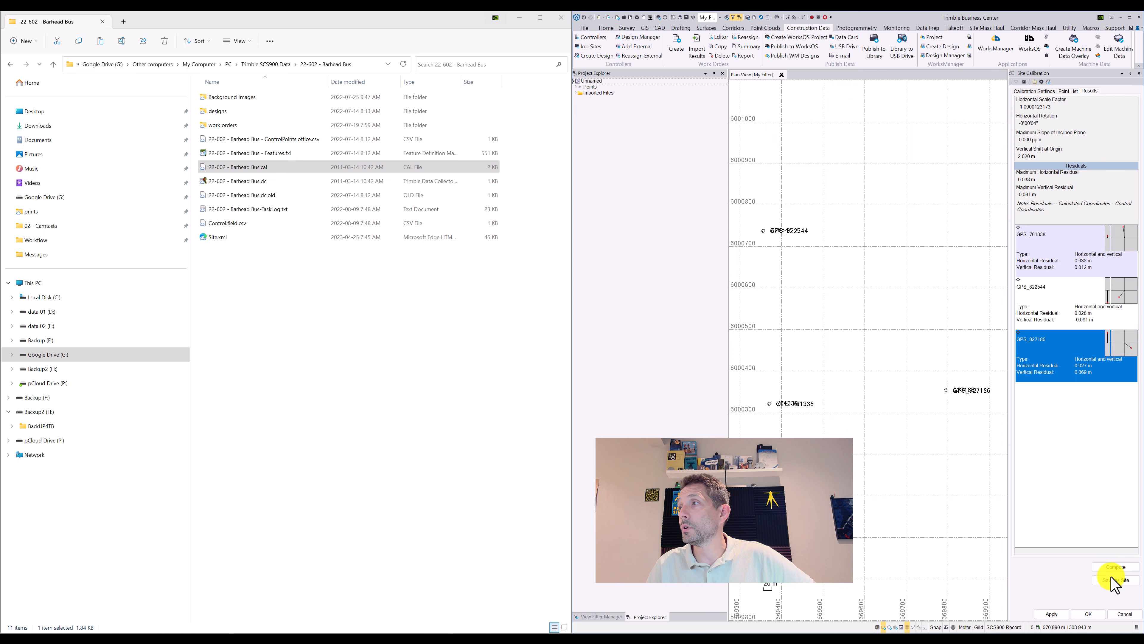
{"action": "left_click", "coordinate": [1052, 614]}
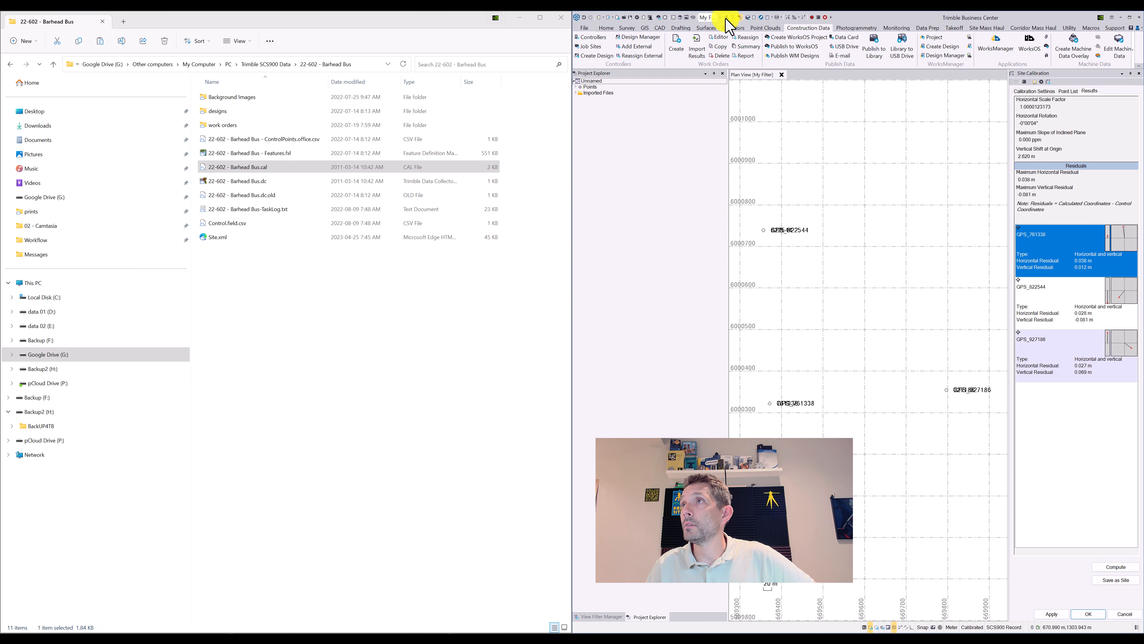
Generate the Site Calibration Report, examine its calibration parameters and point residuals, and close it.
{"action": "left_click", "coordinate": [772, 20]}
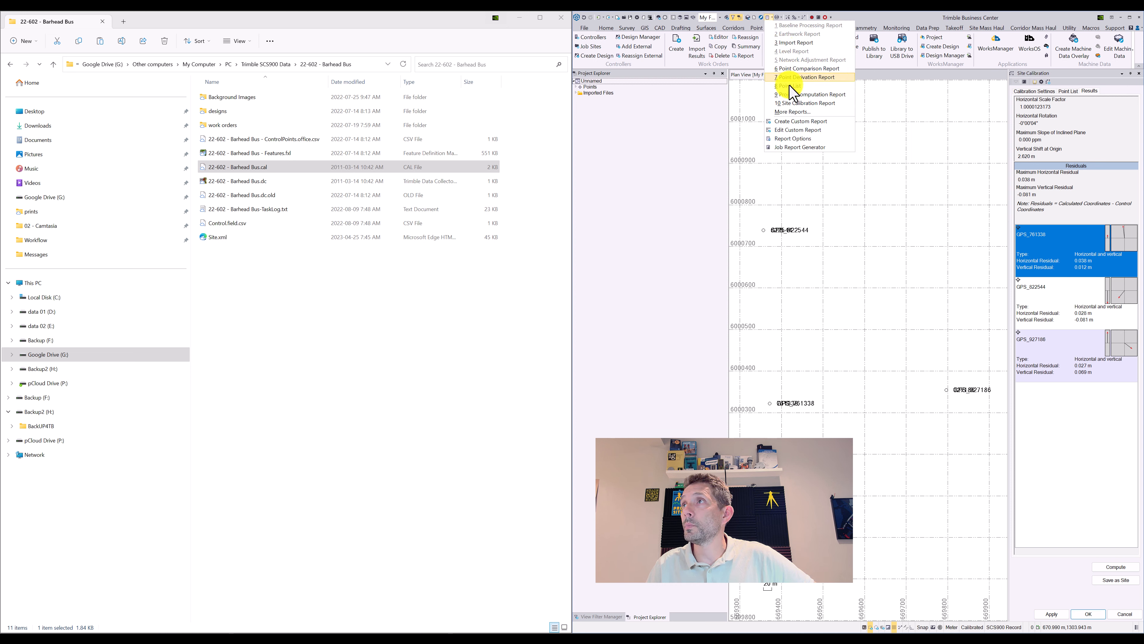
{"action": "left_click", "coordinate": [795, 104]}
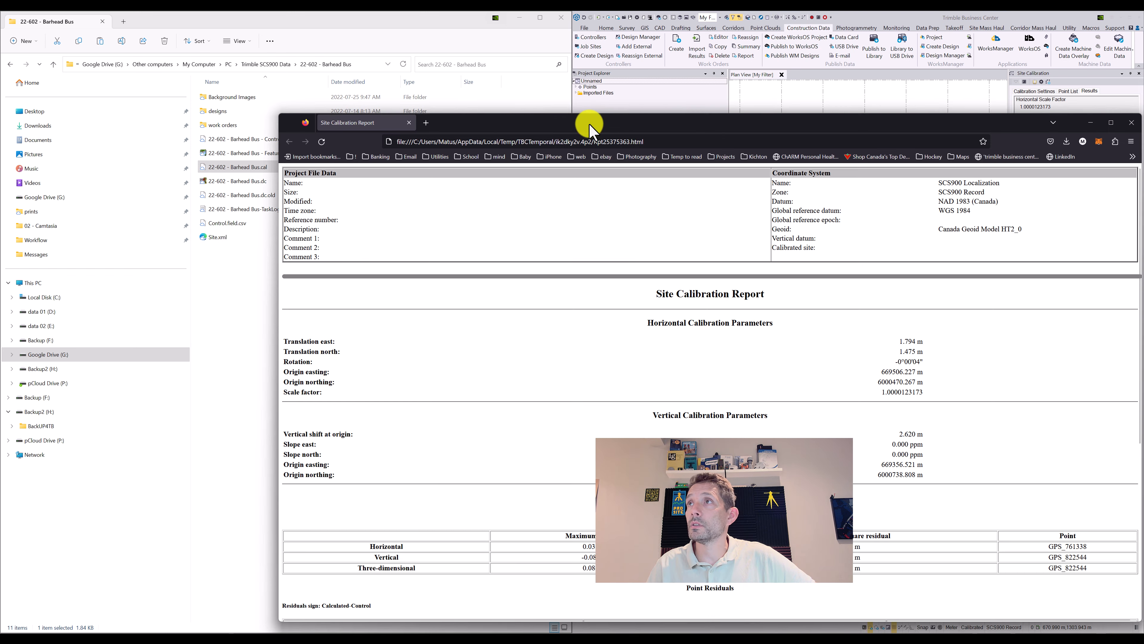
{"action": "left_click_drag", "start_coordinate": [624, 124], "coordinate": [533, 73]}
{"action": "scroll", "coordinate": [629, 252], "scroll_direction": "down", "scroll_amount": 5}
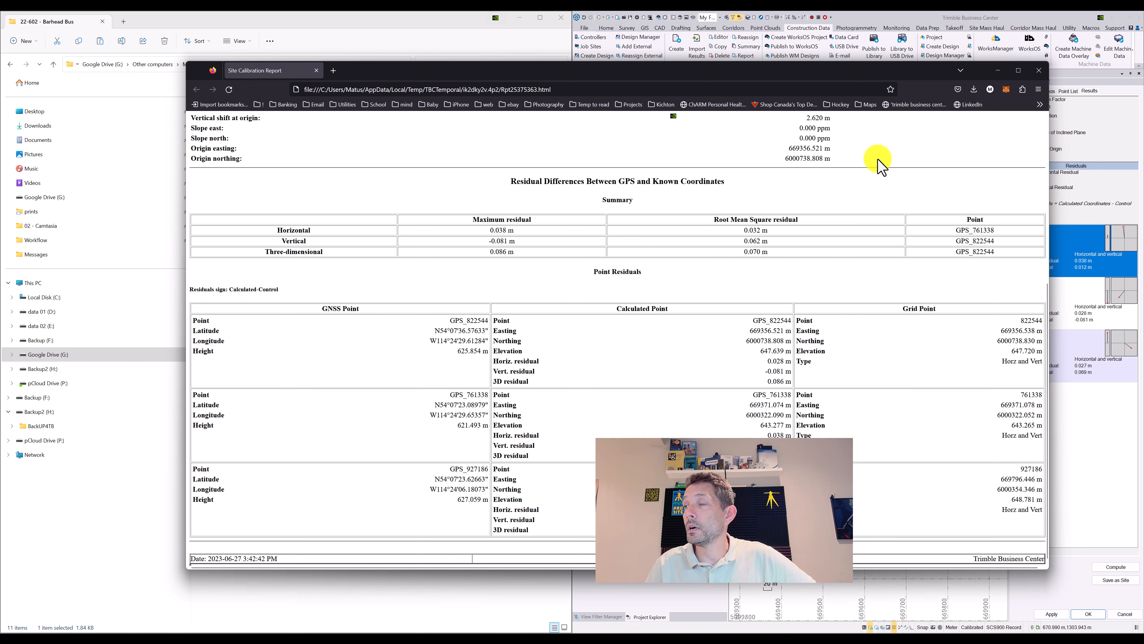
{"action": "left_click", "coordinate": [1038, 70]}
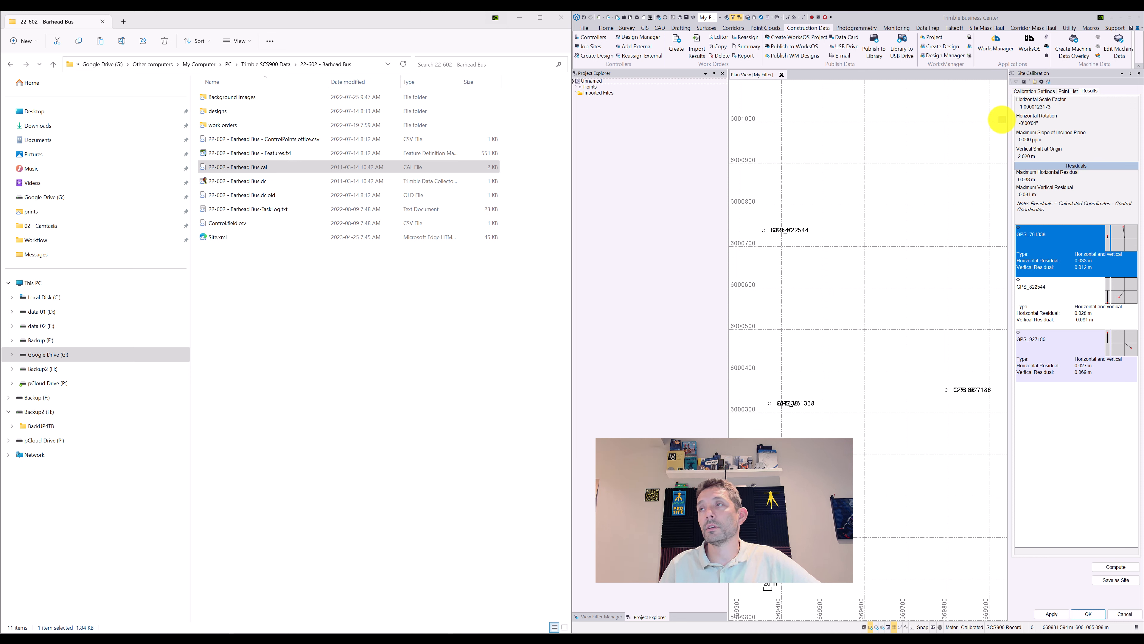
Generate the Site Calibration Report once more to review the residual differences, and close the report.
{"action": "left_click", "coordinate": [773, 20]}
{"action": "left_click", "coordinate": [796, 108]}
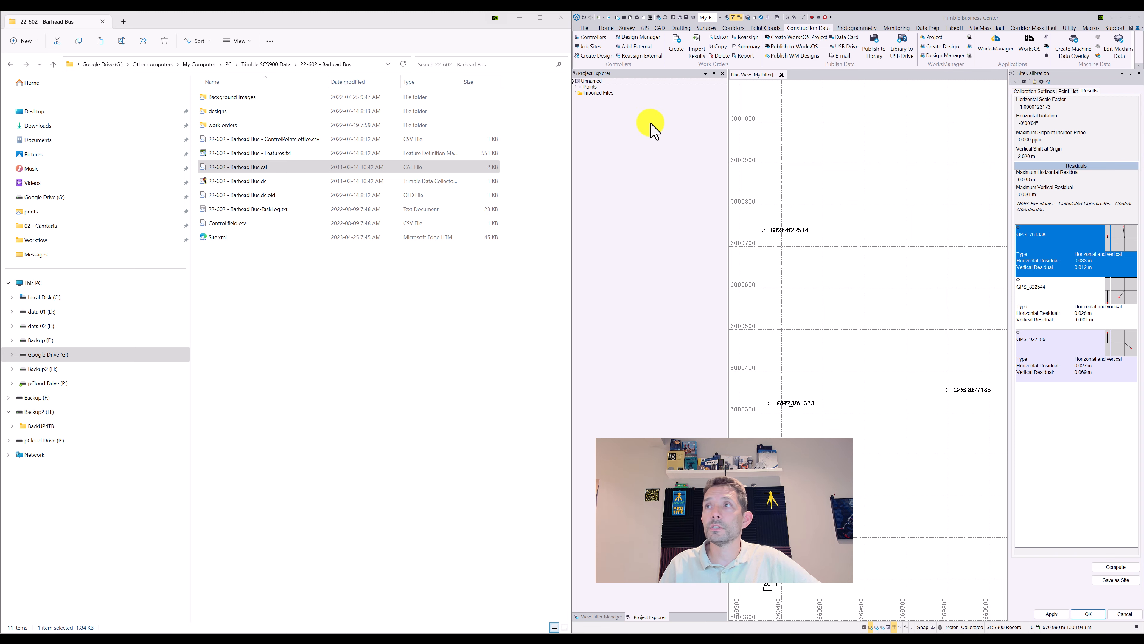
{"action": "scroll", "coordinate": [690, 306], "scroll_direction": "down", "scroll_amount": 5}
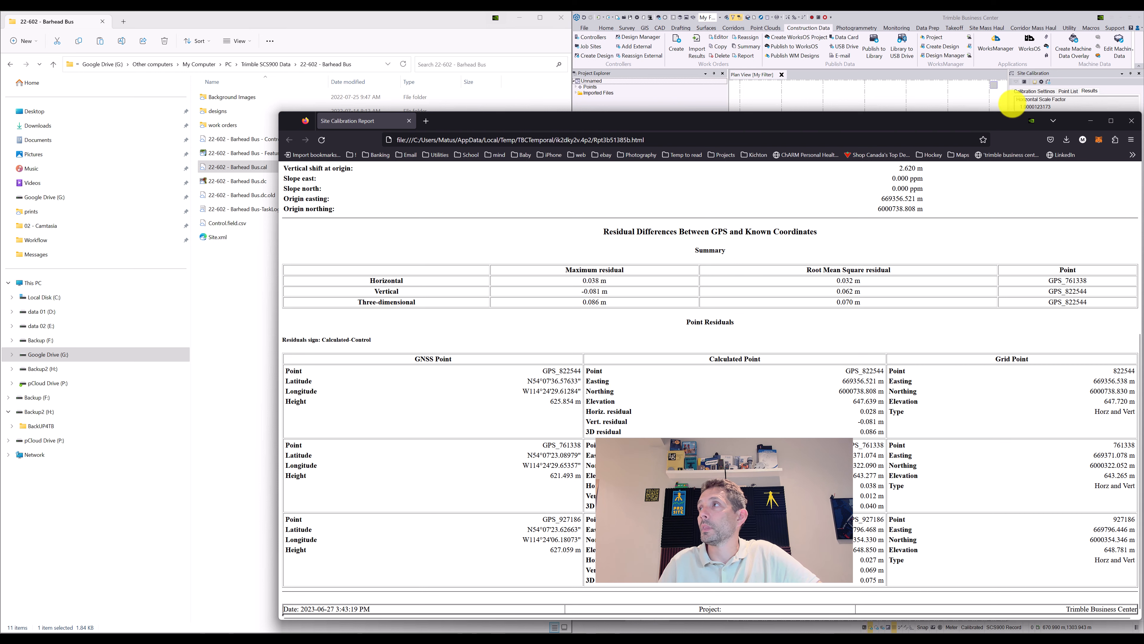
{"action": "left_click", "coordinate": [1131, 121]}
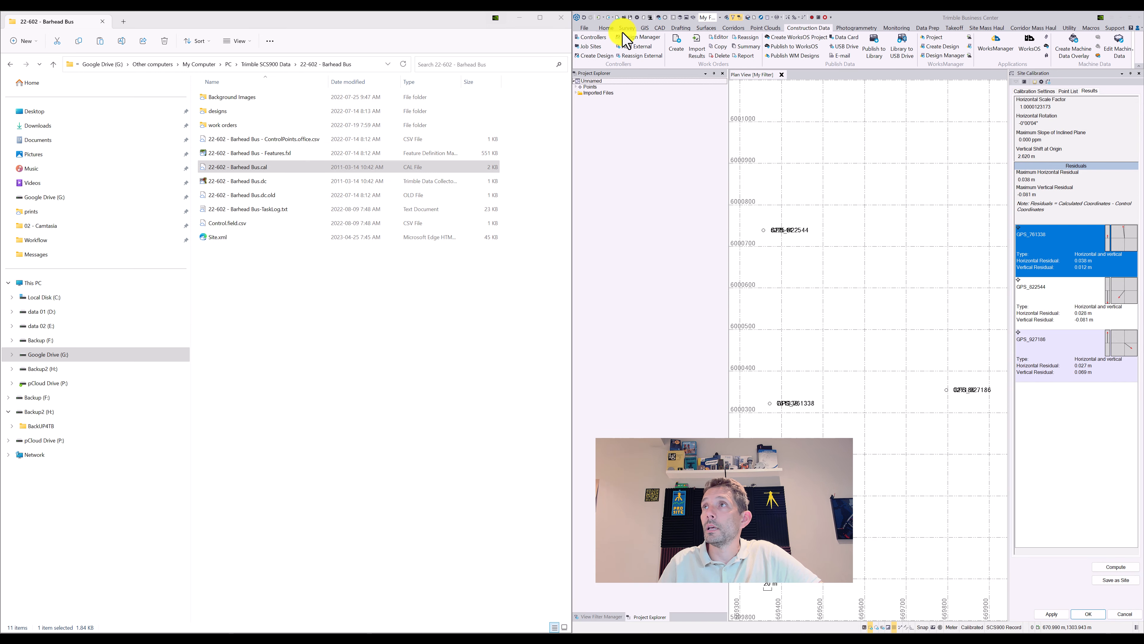
Start a new project without saving the current one and import 22-602 - Barhead Bus.dc into it.
{"action": "left_click", "coordinate": [618, 18]}
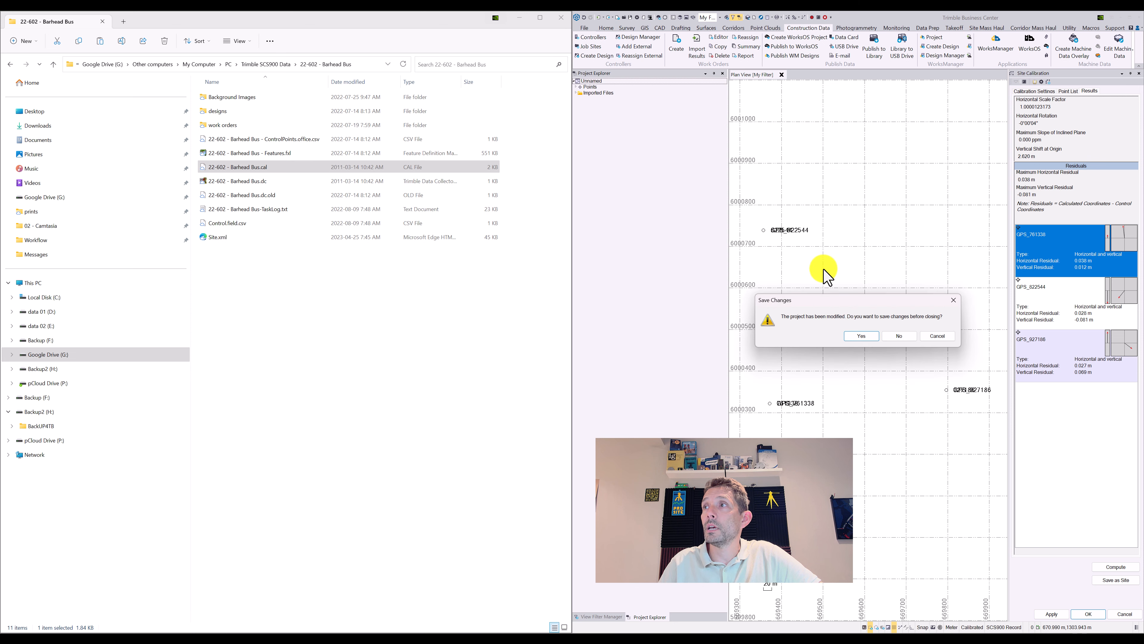
{"action": "left_click", "coordinate": [894, 336]}
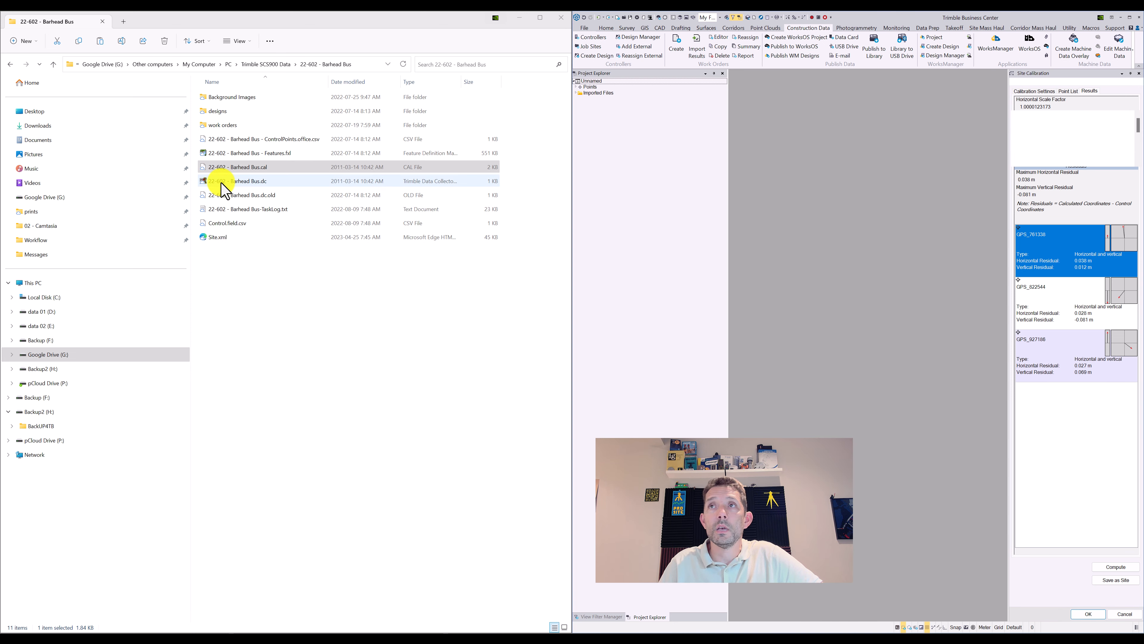
{"action": "left_click_drag", "start_coordinate": [222, 183], "coordinate": [900, 203]}
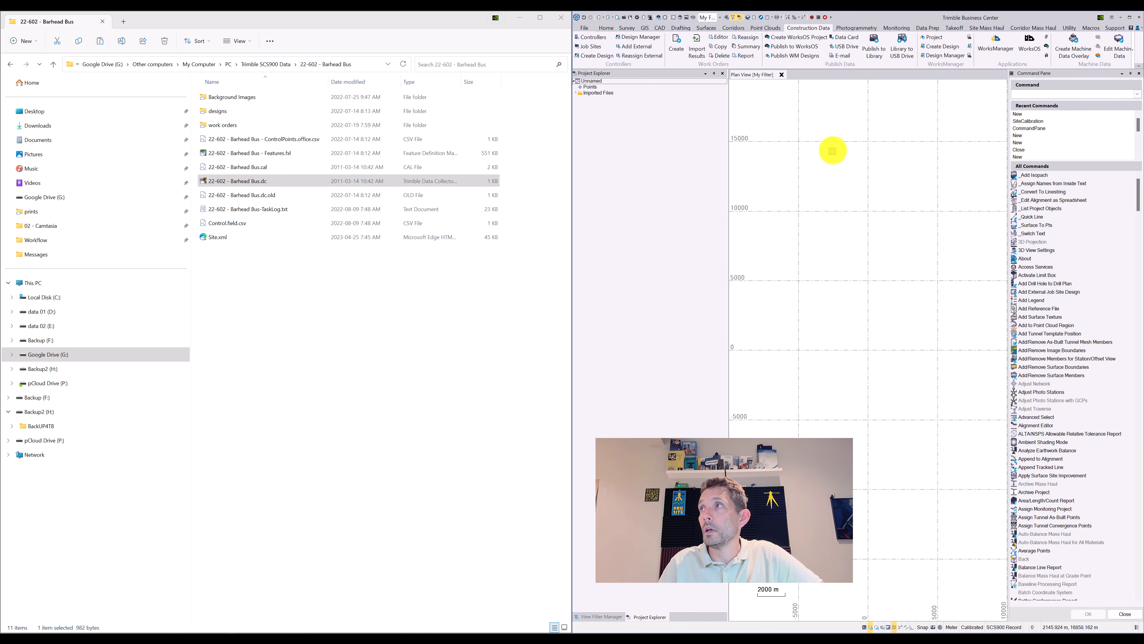
Try to run the recent SiteCalibration command on the project holding only the imported .dc file, and close the command list.
{"action": "left_click", "coordinate": [1034, 121]}
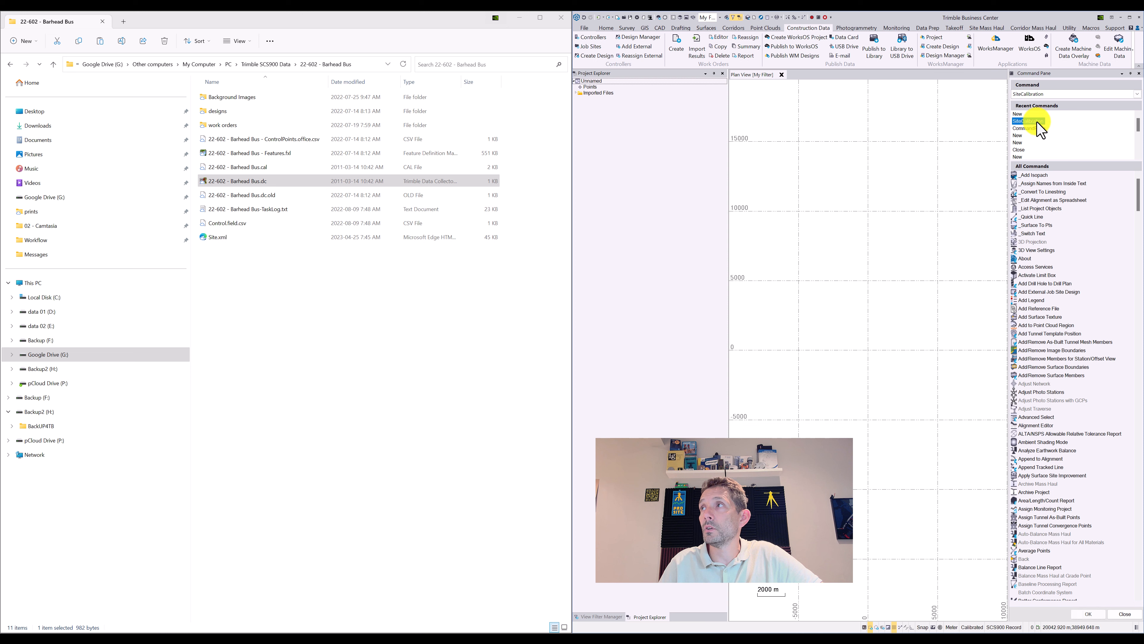
{"action": "left_click", "coordinate": [1086, 613]}
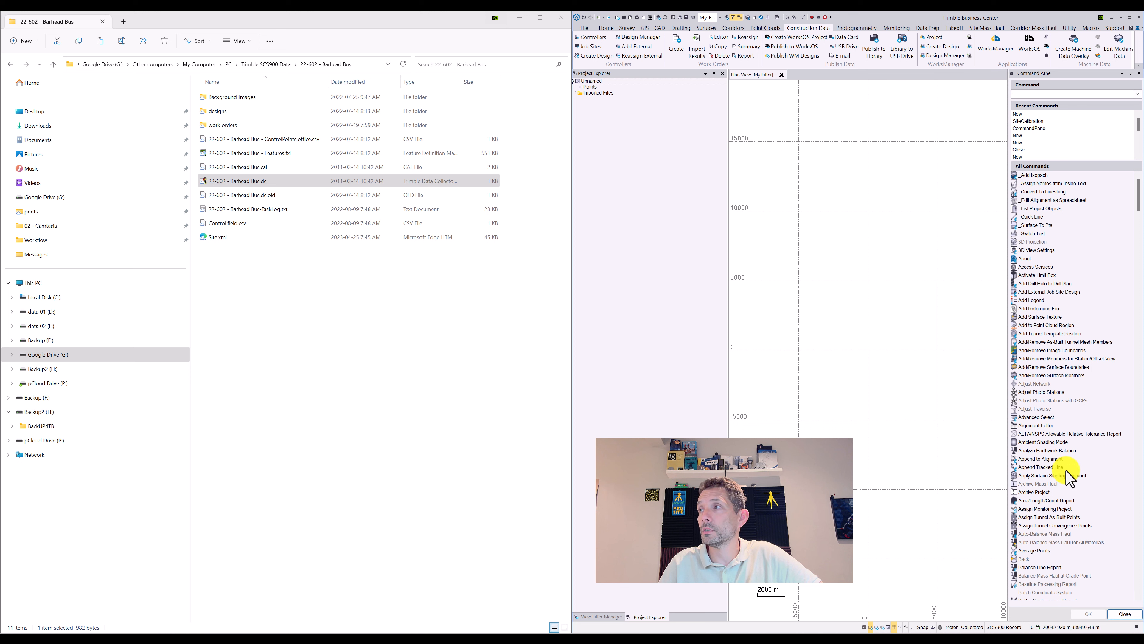
{"action": "left_click", "coordinate": [1032, 121]}
{"action": "double_click", "coordinate": [1034, 123]}
{"action": "left_click", "coordinate": [577, 93]}
{"action": "left_click", "coordinate": [1029, 121]}
{"action": "left_click", "coordinate": [1088, 614]}
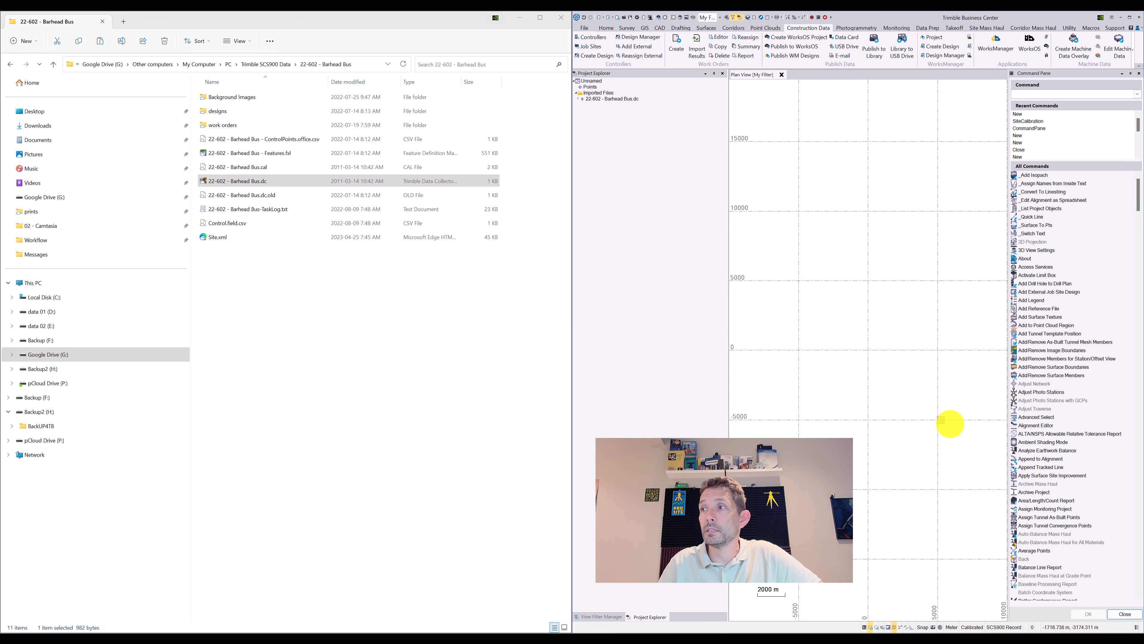
{"action": "left_click", "coordinate": [1125, 614]}
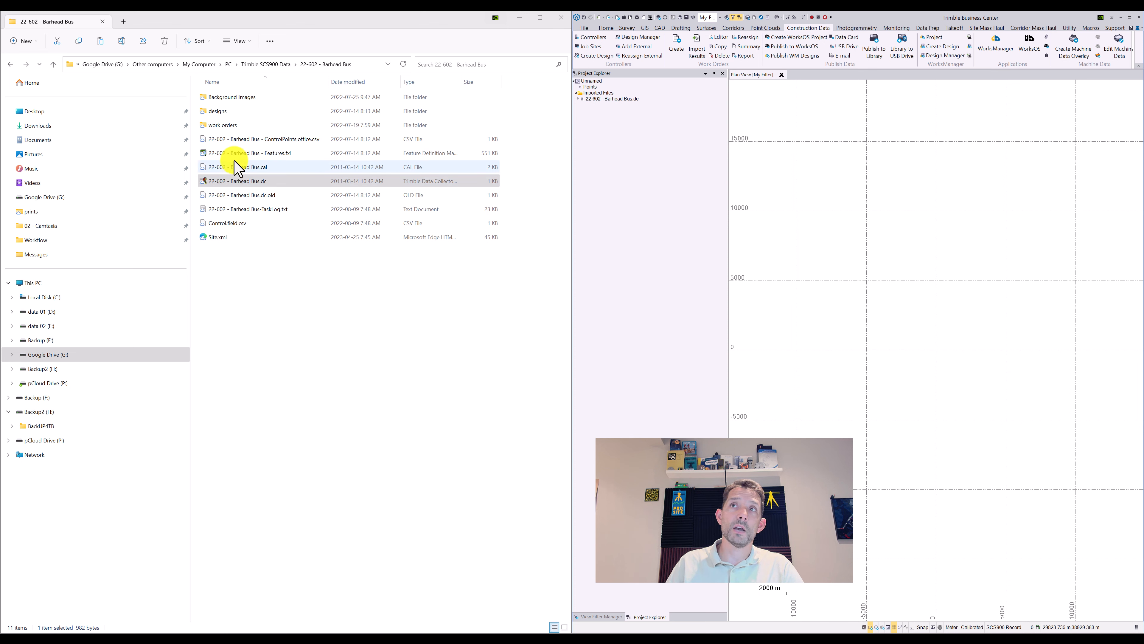
Select 22-602 - Barhead Bus.cal in the project folder.
{"action": "left_click", "coordinate": [253, 167]}
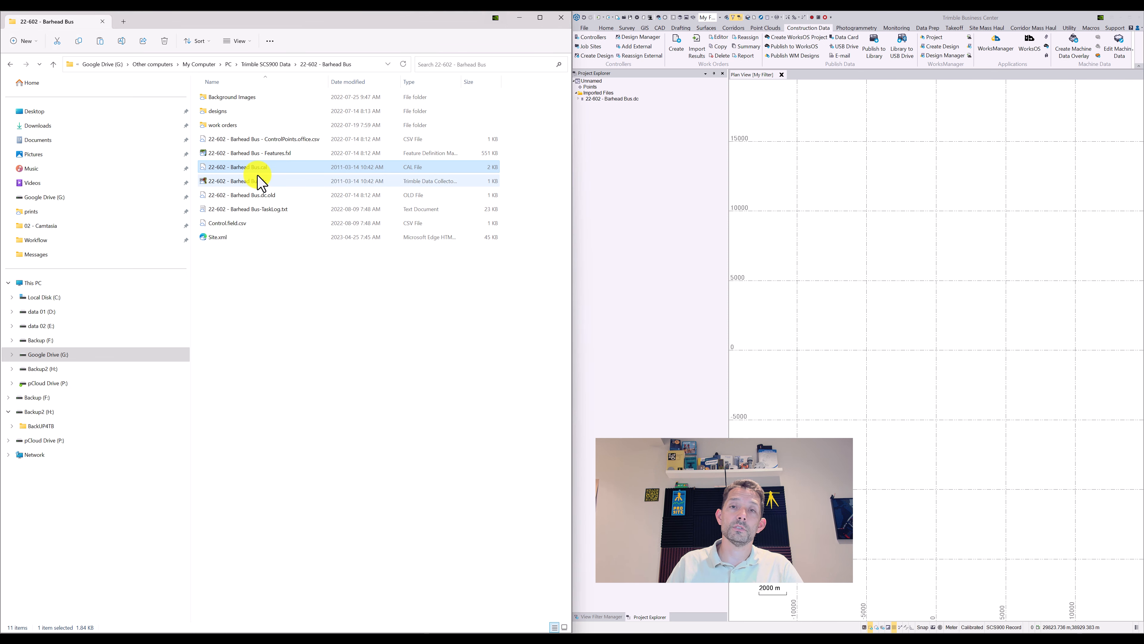